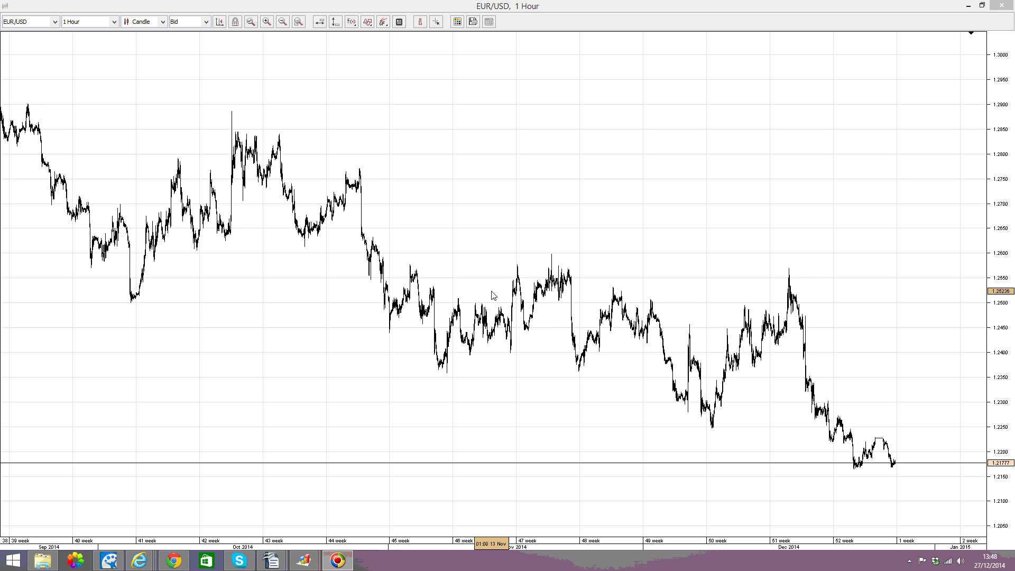
left_click(368, 22)
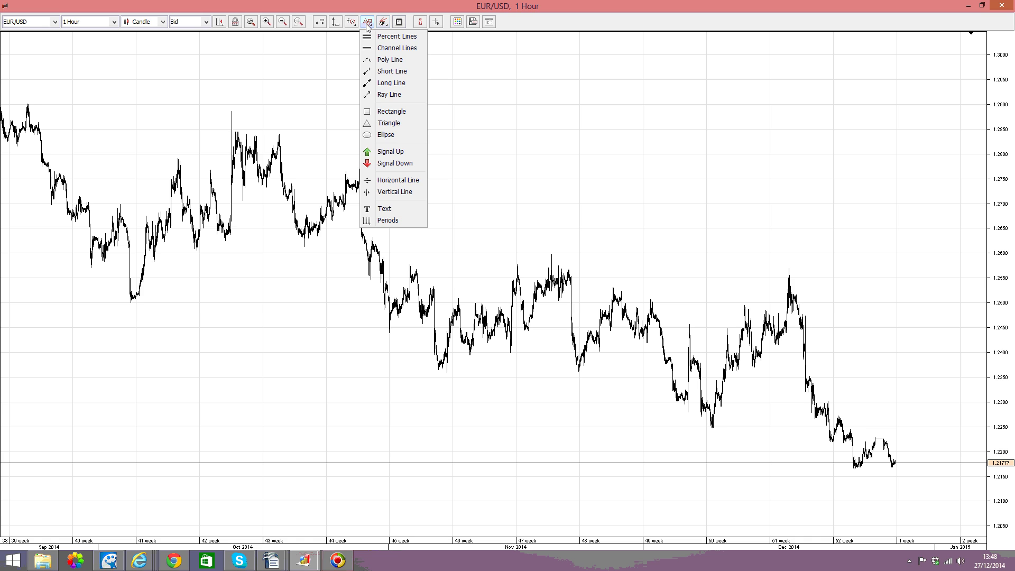
left_click(398, 210)
left_click(428, 457)
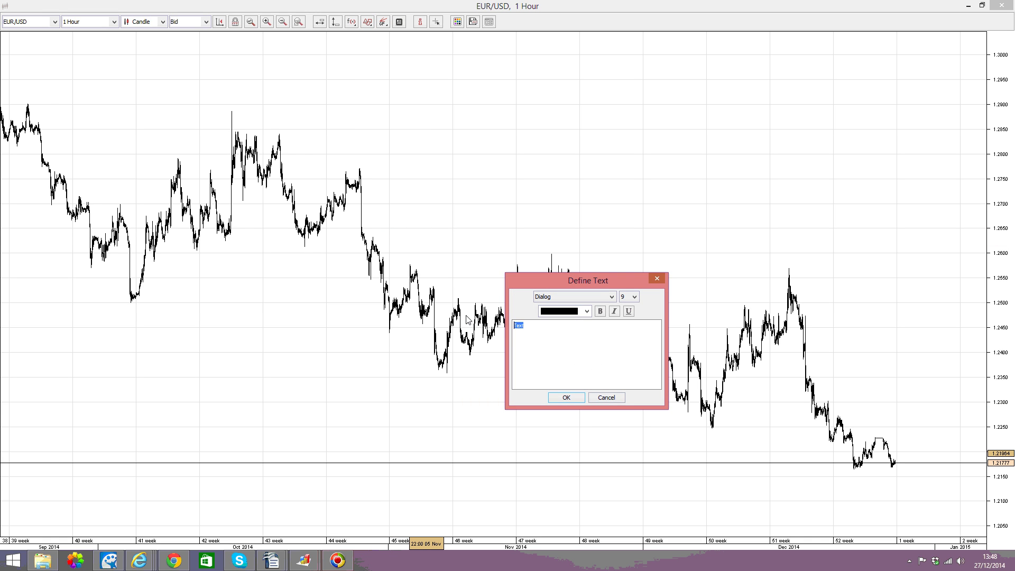
type("www.fairbinaryoptions.com")
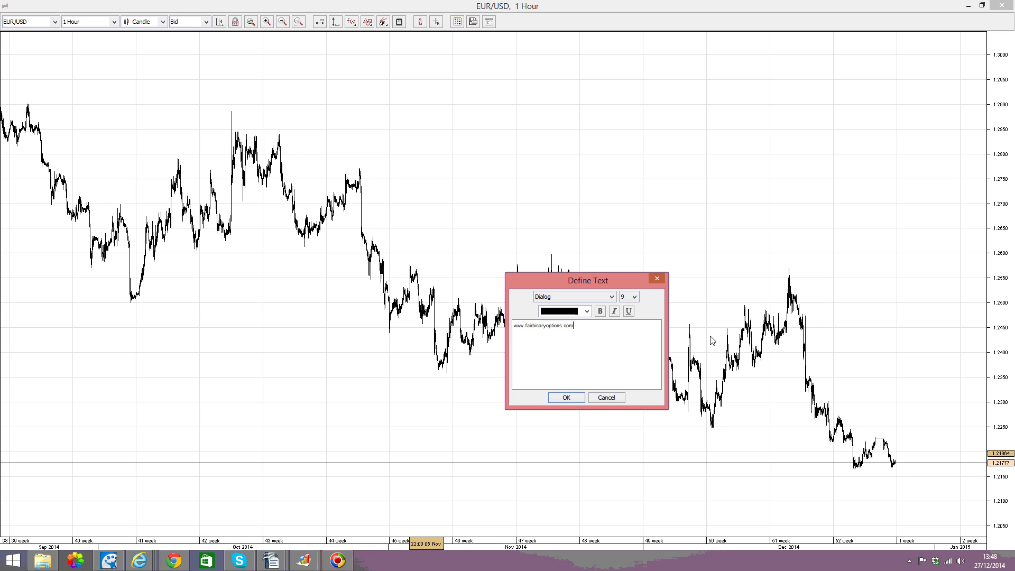
- Make the website text size 24 and blue, then move it further left
key("ctrl+a")
left_click(634, 296)
scroll(641, 358, "down", 1)
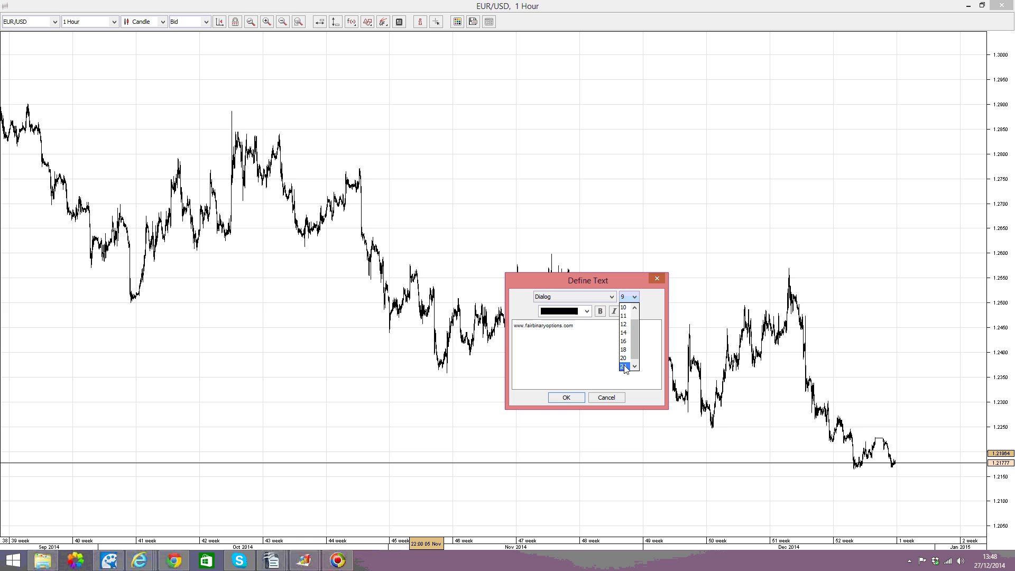
left_click(624, 366)
left_click(587, 311)
left_click(574, 332)
left_click(579, 401)
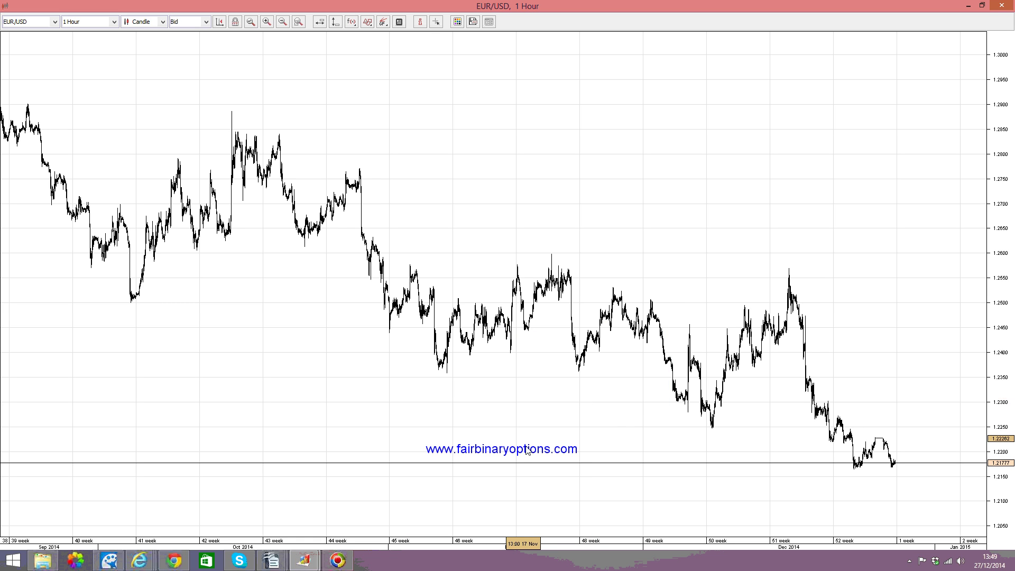
left_click_drag(494, 442, 377, 444)
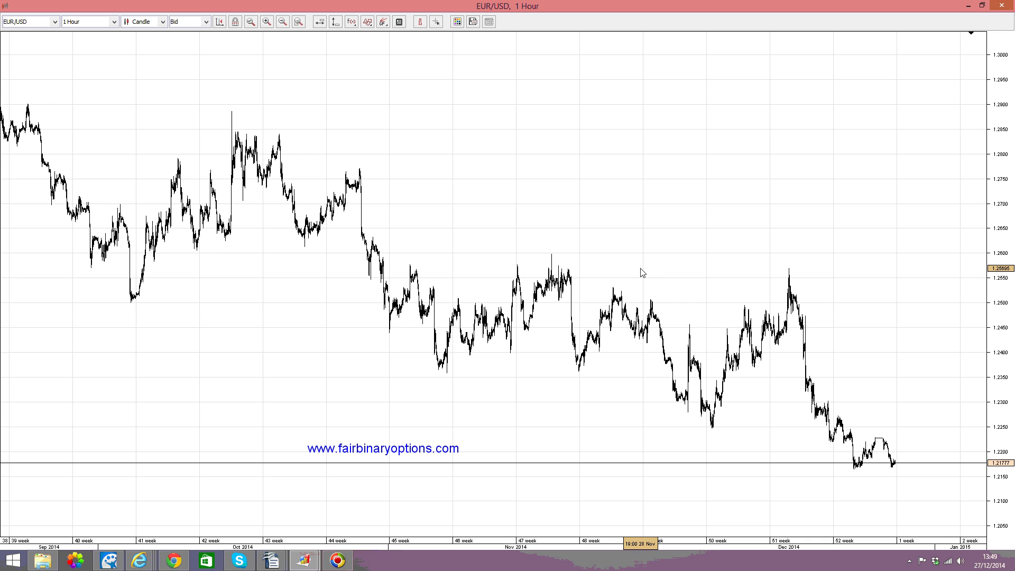
- Draw a rectangle around the mid-December peak
left_click(368, 22)
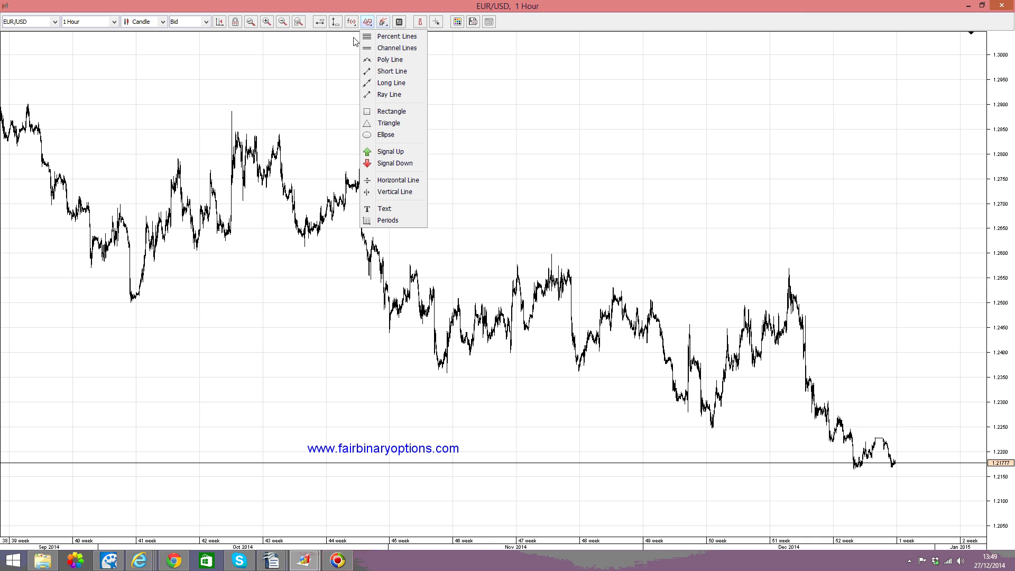
left_click(391, 112)
left_click_drag(772, 261, 818, 275)
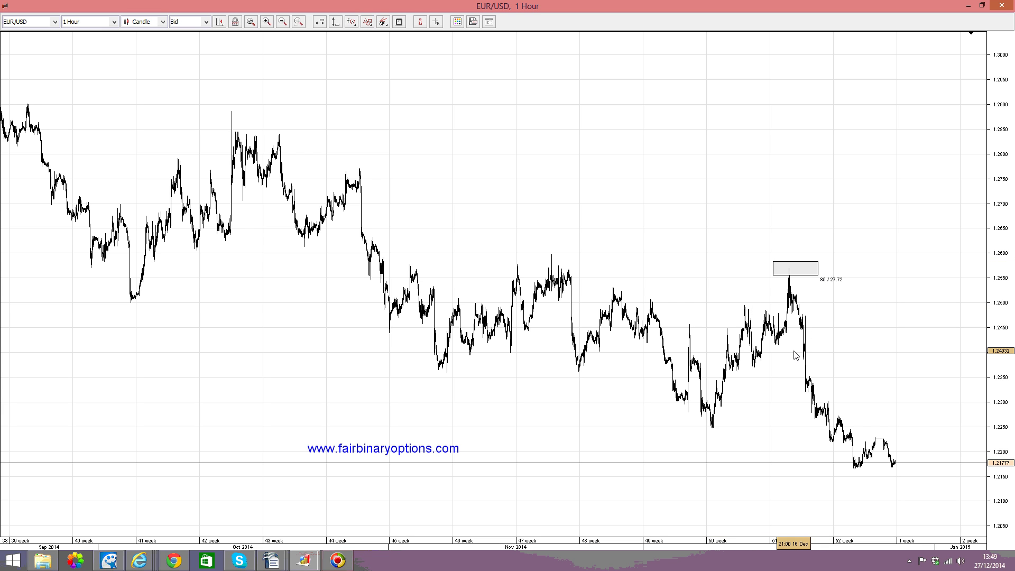
- Box the early-October low and mark 3 October with a vertical line
left_click(367, 21)
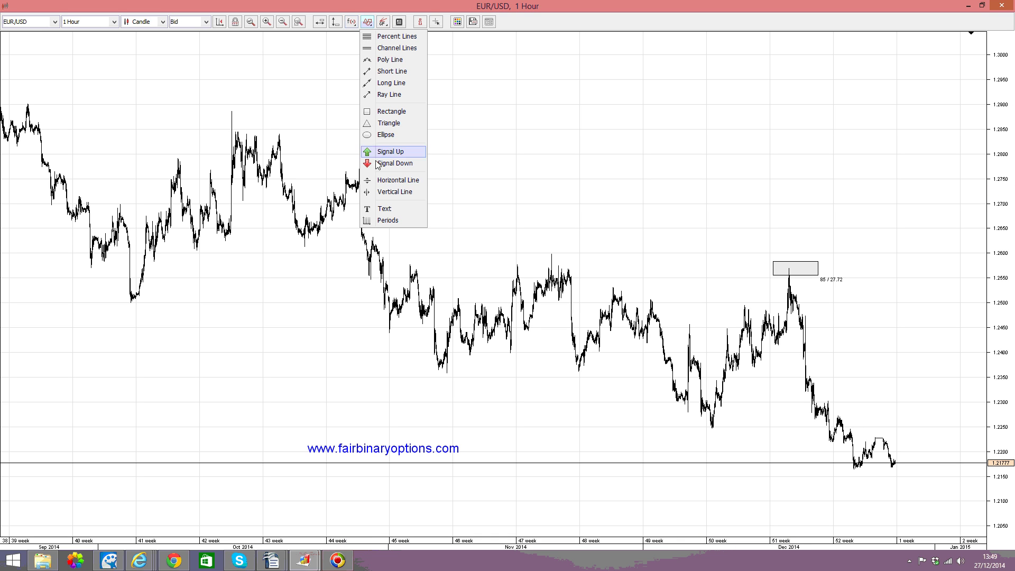
left_click(389, 112)
left_click_drag(117, 300, 153, 306)
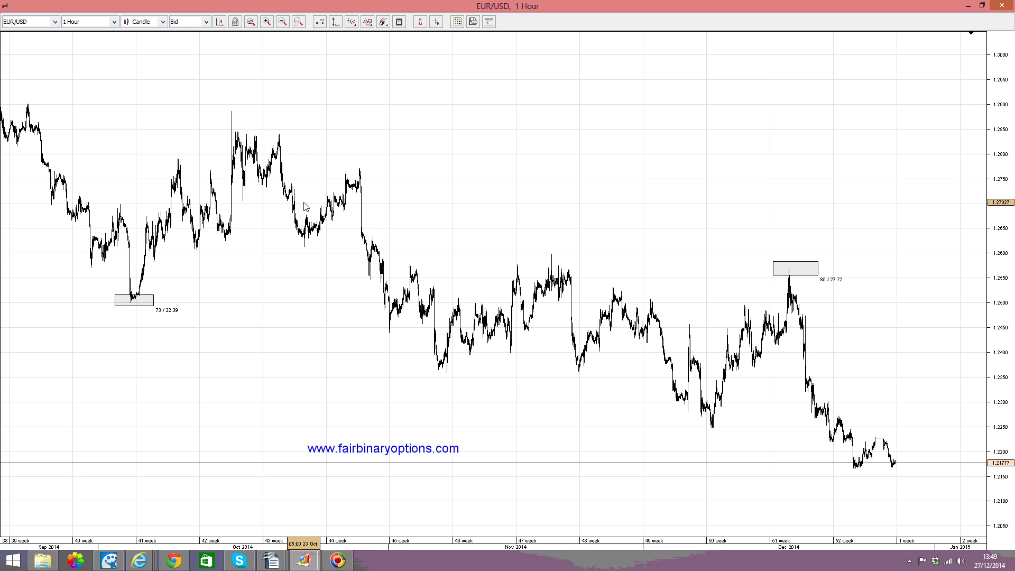
left_click(336, 22)
left_click(132, 143)
- Draw a poly line through the October low, October peak, November low, November high, December low and December high
left_click(368, 22)
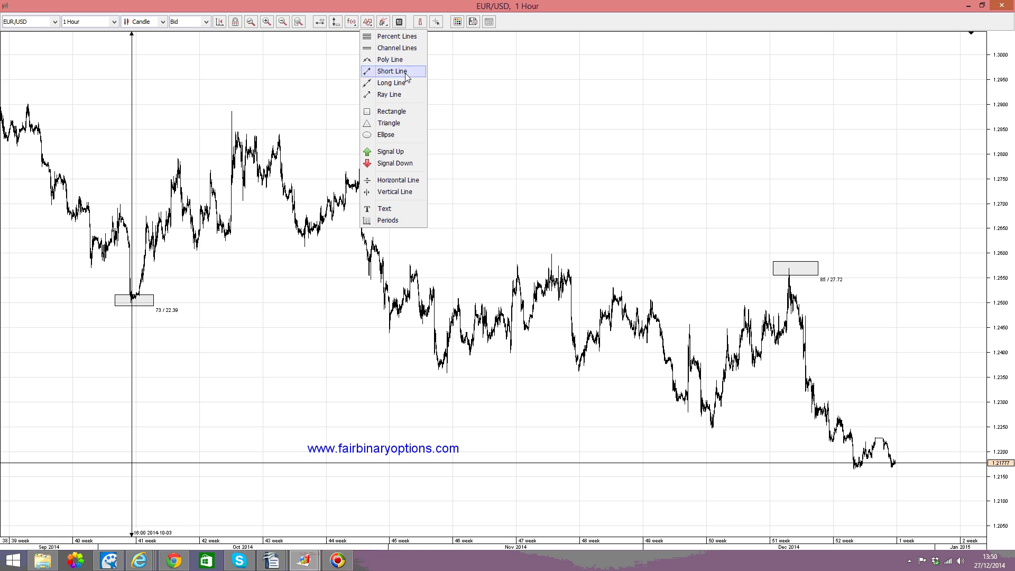
left_click(391, 59)
left_click(130, 298)
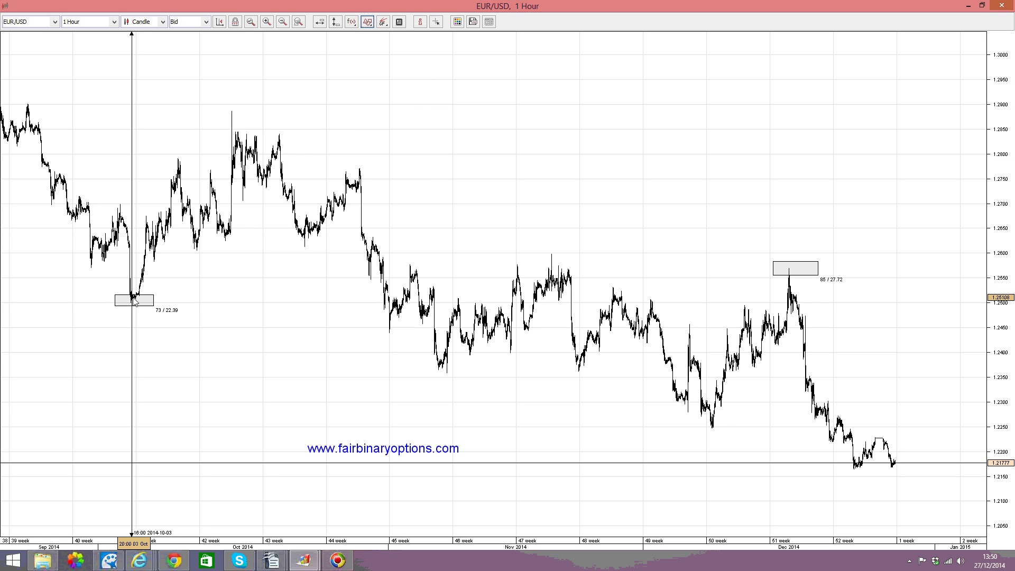
left_click(279, 133)
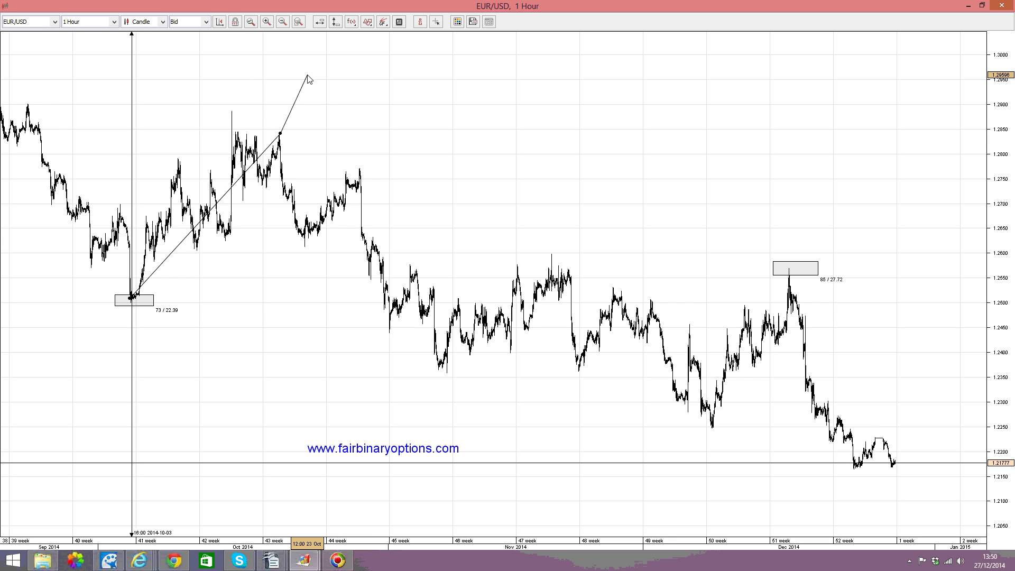
left_click(447, 373)
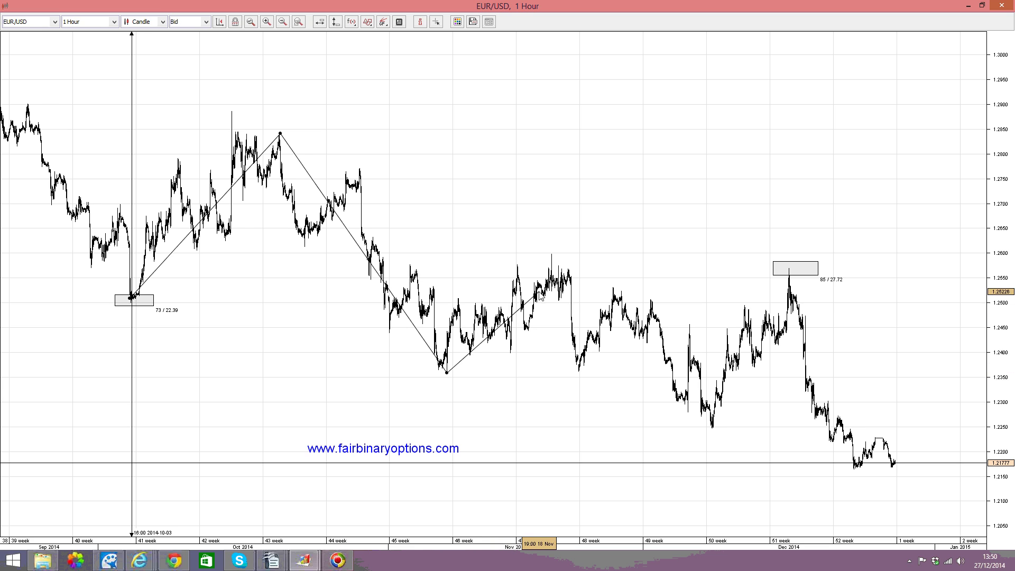
left_click(567, 271)
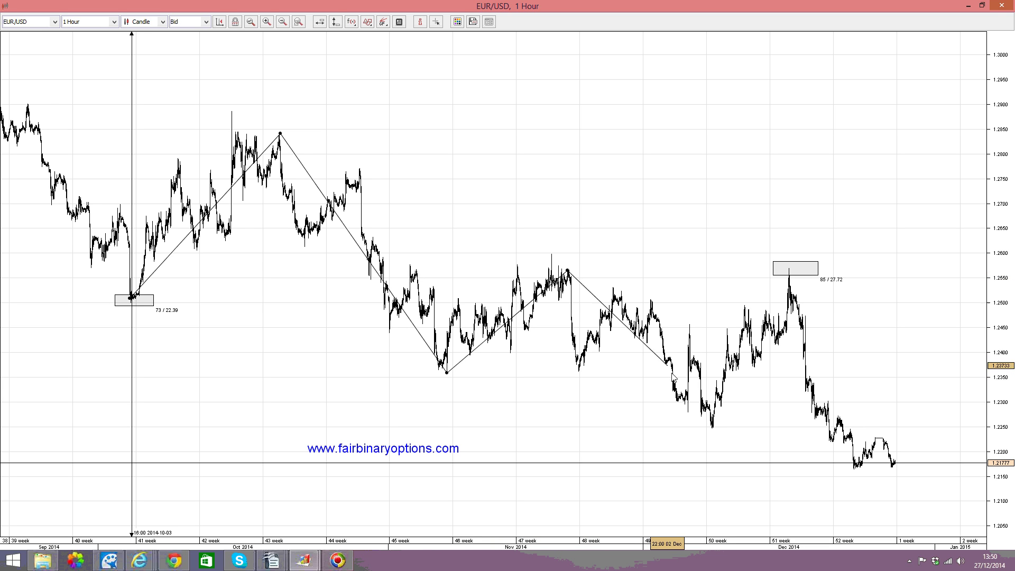
left_click(712, 427)
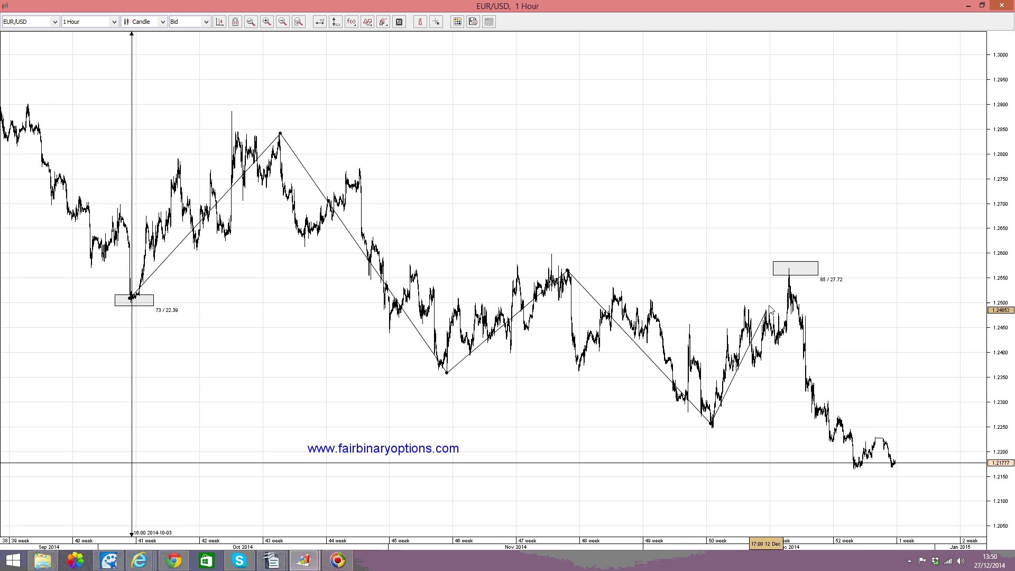
left_click(790, 272)
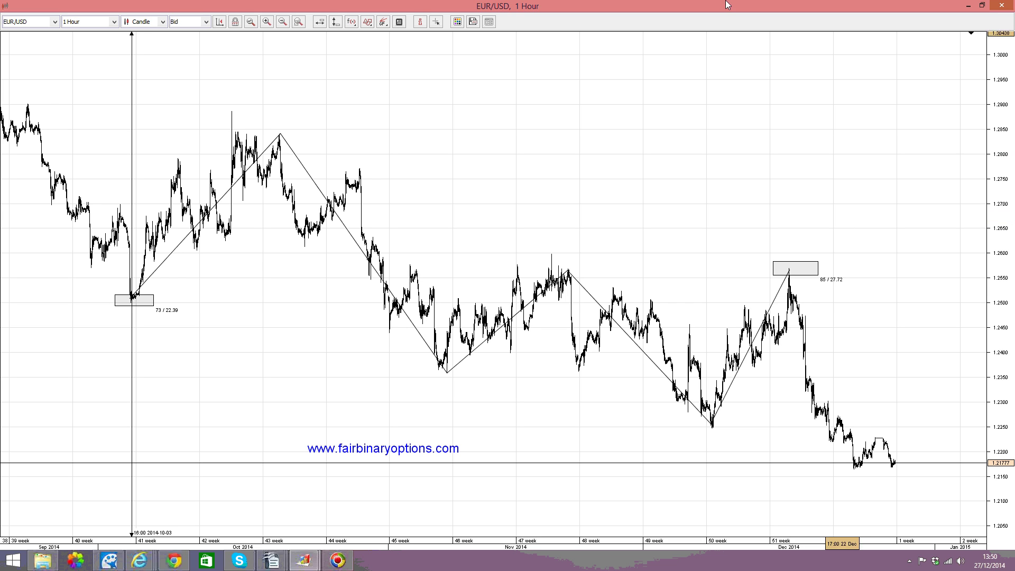
- Draw a trendline from the late-October peak down toward early December
left_click(368, 22)
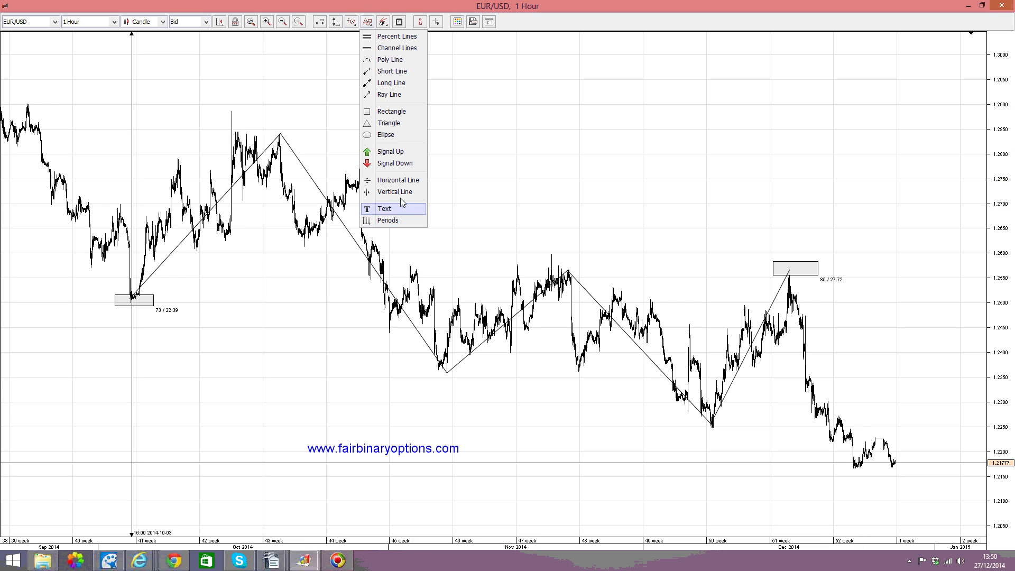
left_click(386, 72)
left_click_drag(281, 134, 294, 146)
left_click_drag(349, 174, 723, 344)
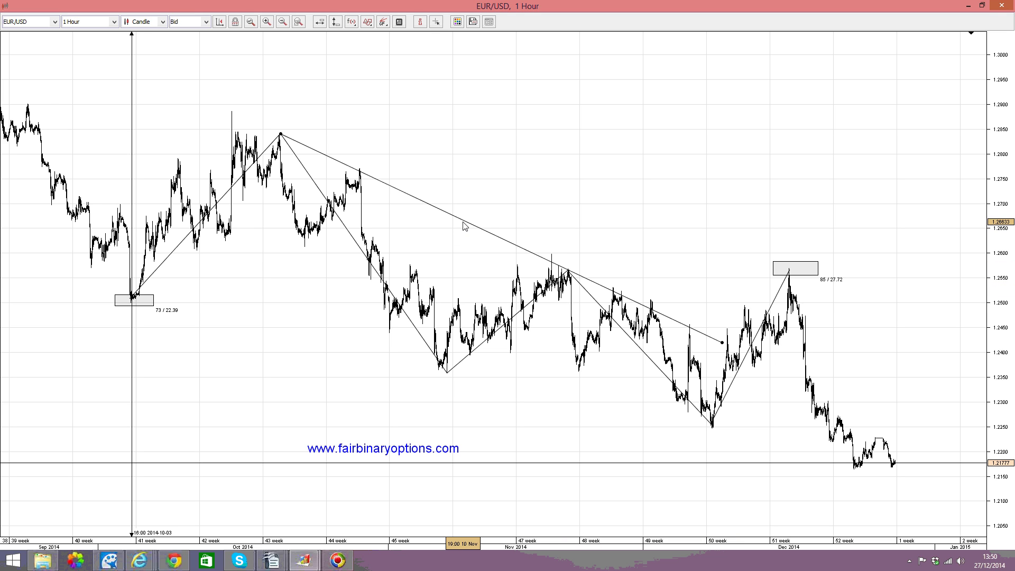
- Make the trendline thick and red
right_click(464, 223)
mouse_move(531, 294)
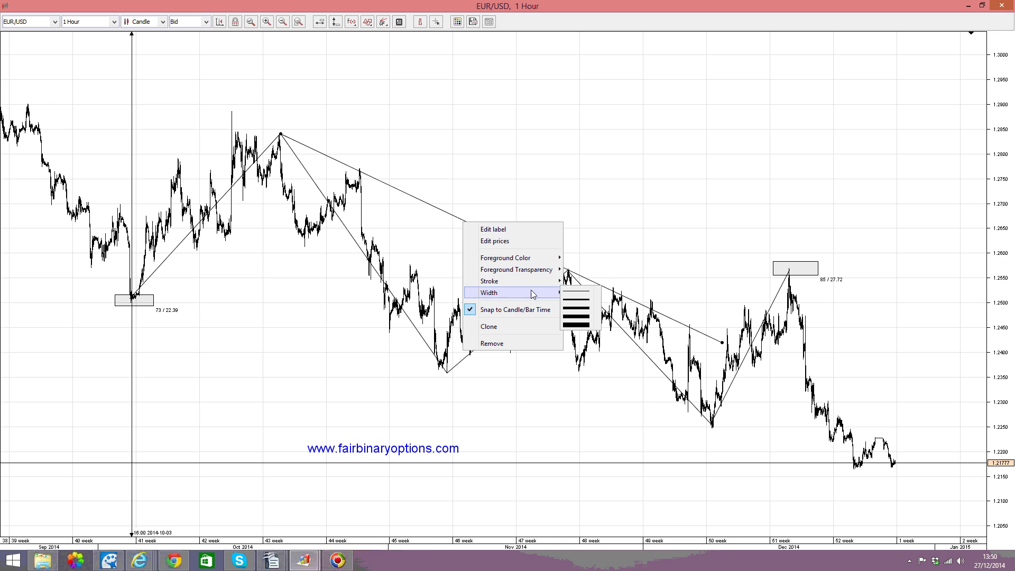
left_click(576, 307)
right_click(419, 200)
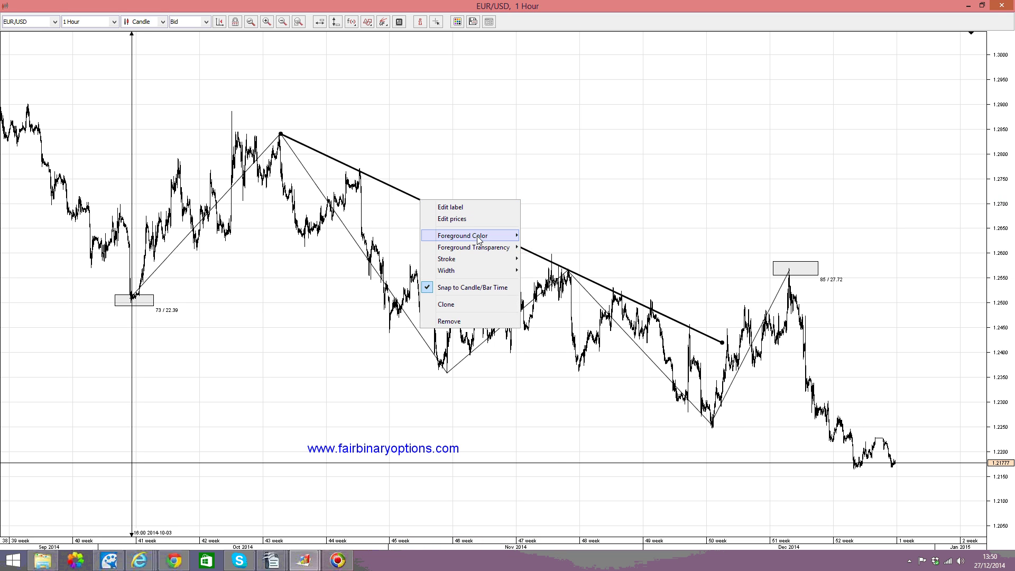
mouse_move(478, 239)
left_click(539, 250)
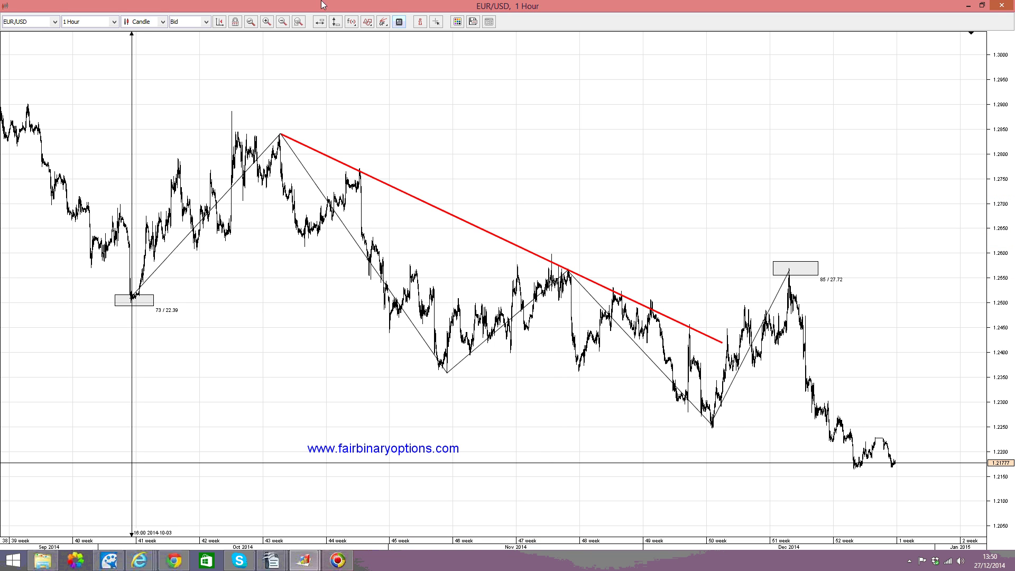
left_click(365, 22)
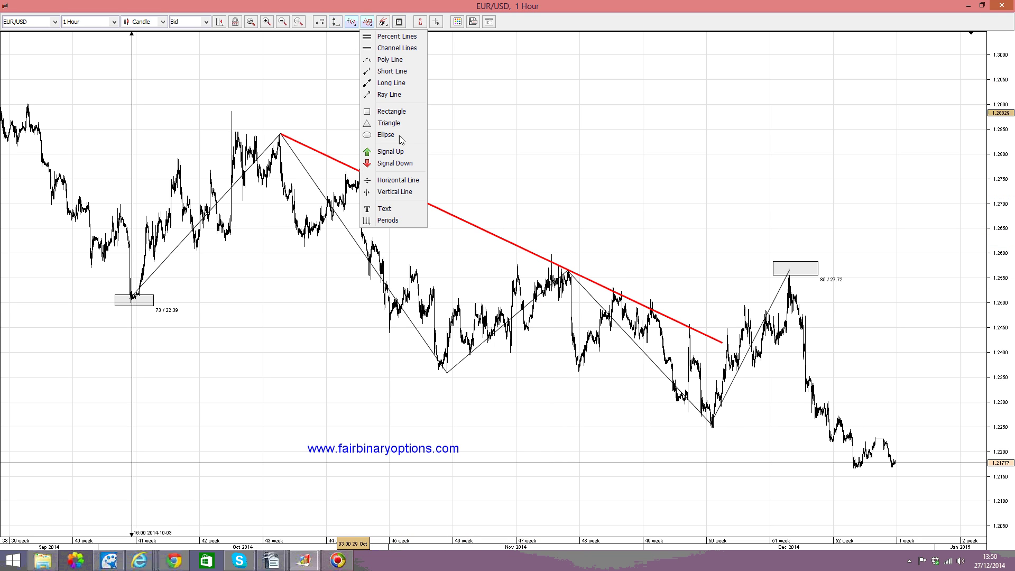
- Add a size 24 label 'a' above the late-October peak
left_click(386, 209)
left_click(300, 306)
type("a")
left_click(635, 297)
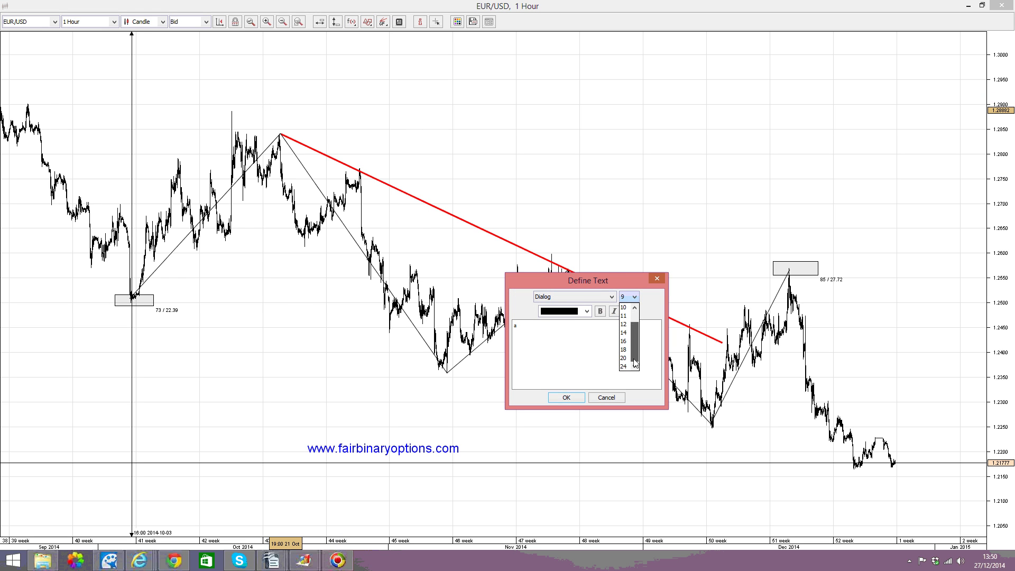
left_click(627, 372)
left_click(576, 401)
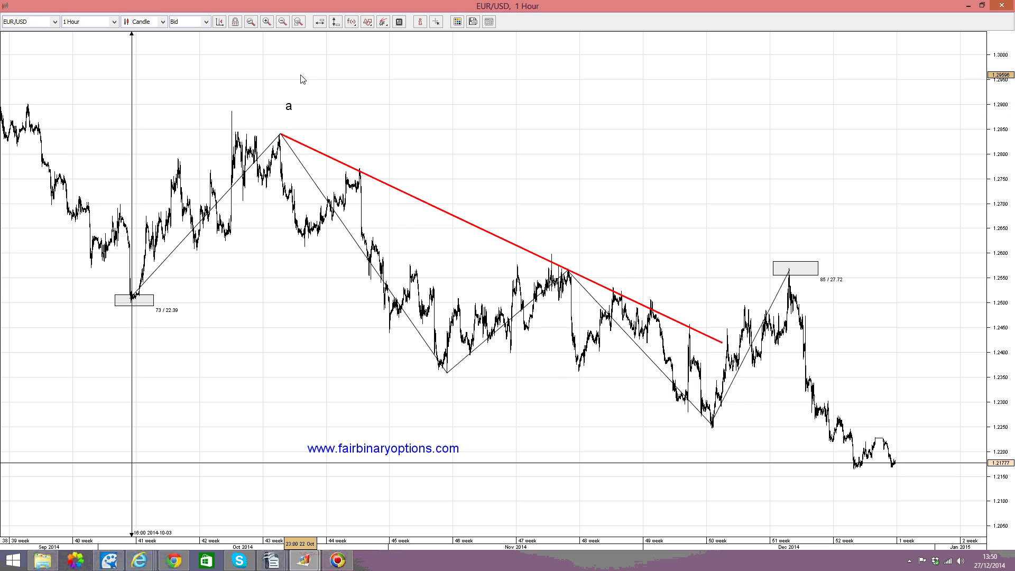
- Clone the 'a' label to the late-November high and change it to 'c'
right_click(277, 127)
left_click(317, 222)
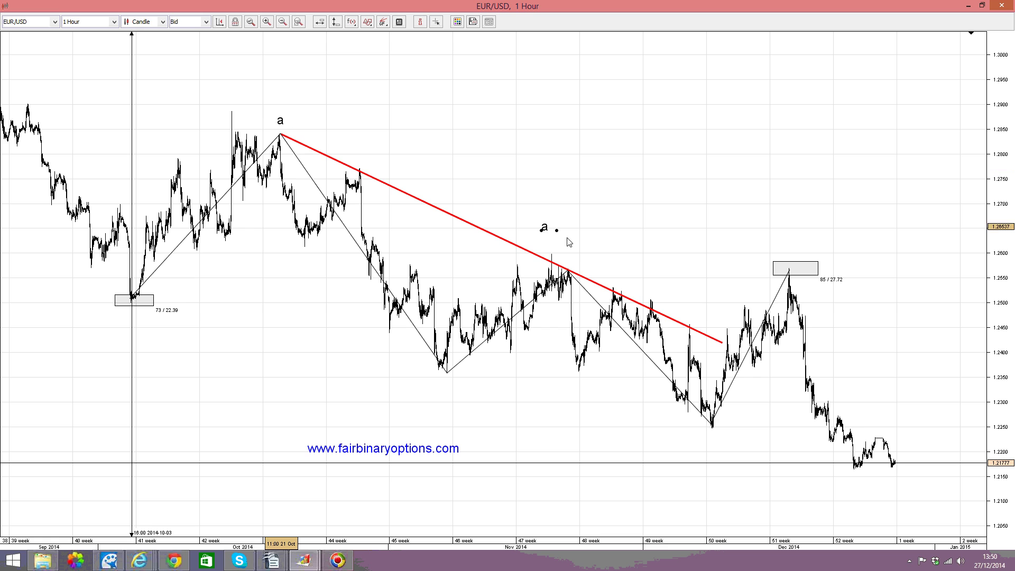
left_click(575, 256)
right_click(575, 257)
left_click(603, 261)
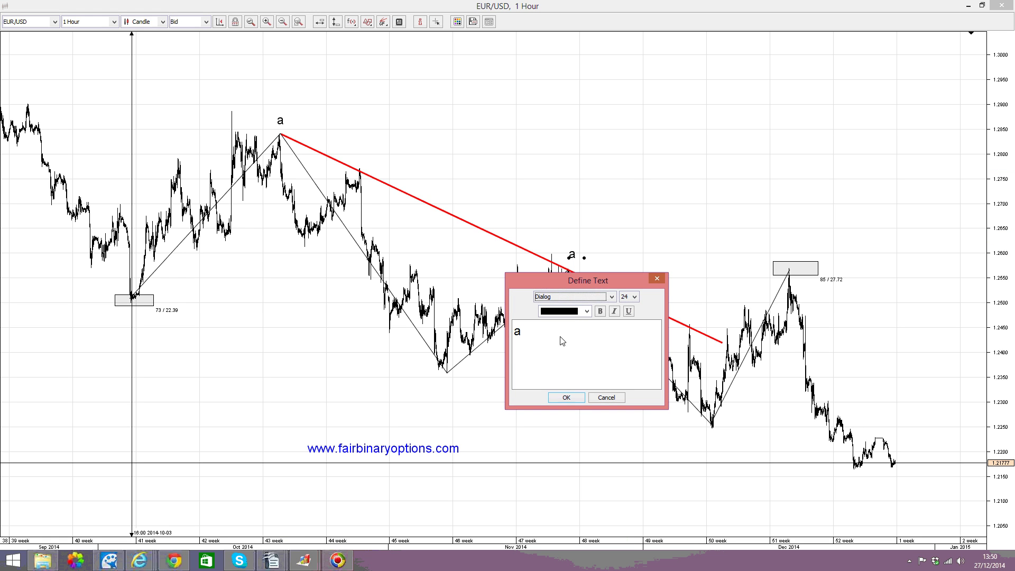
type("c")
left_click(564, 400)
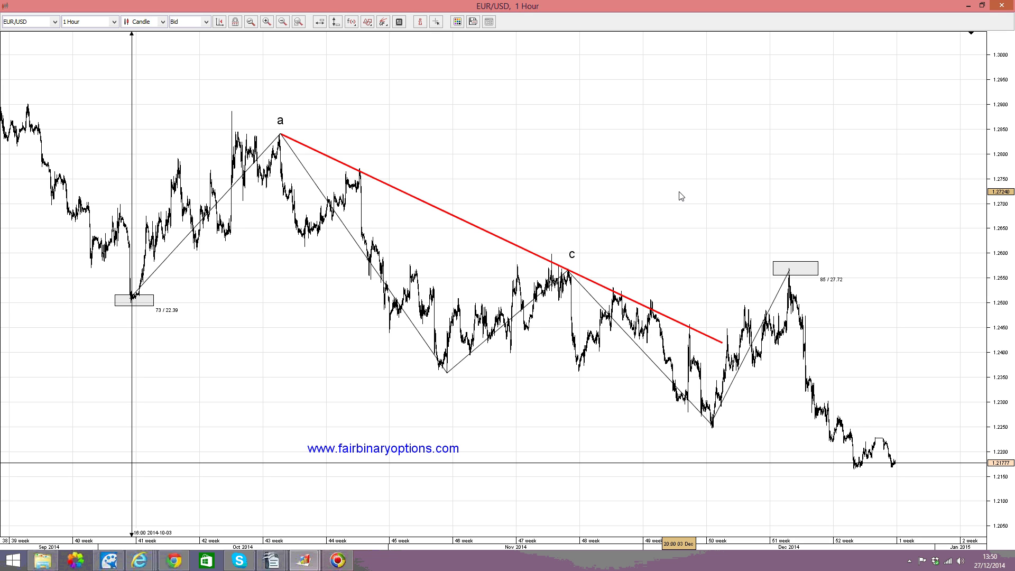
right_click(511, 246)
- Clone the red trendline and move its ends to the early-November and early-December lows
left_click(563, 348)
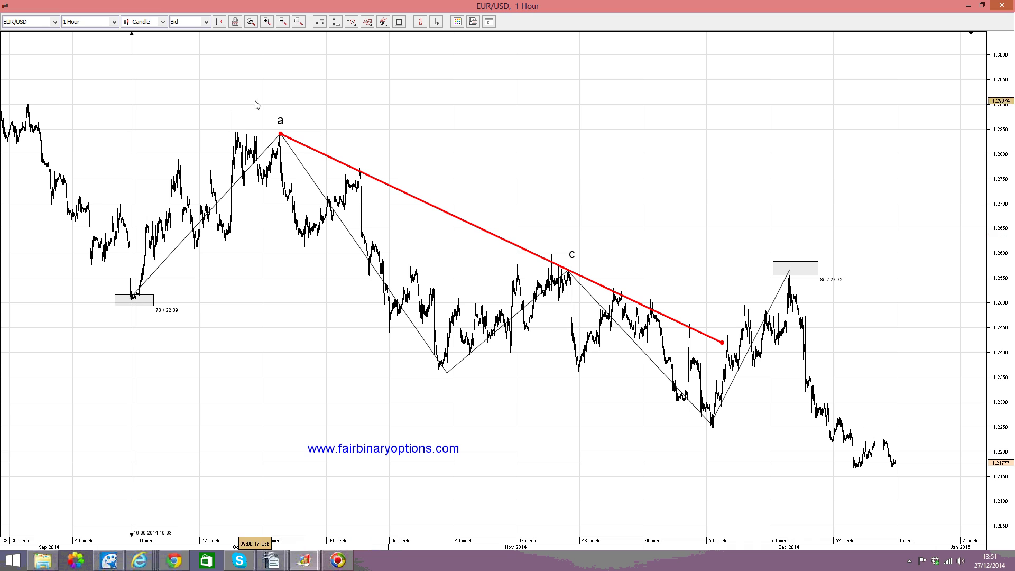
mouse_move(283, 139)
left_mouse_down()
mouse_move(415, 360)
mouse_move(443, 389)
mouse_move(447, 372)
left_mouse_up()
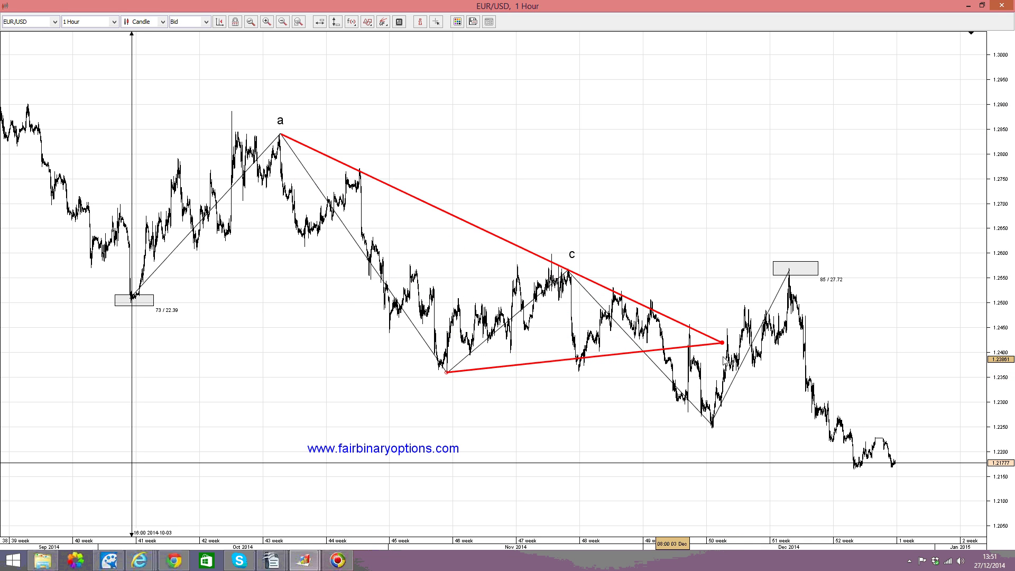
left_click_drag(722, 342, 761, 440)
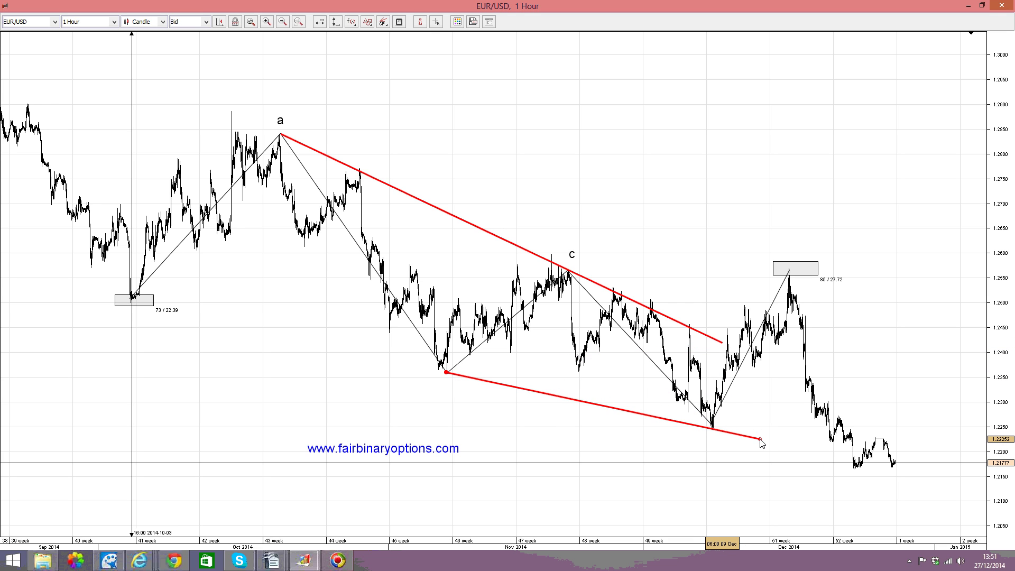
left_click_drag(760, 440, 761, 439)
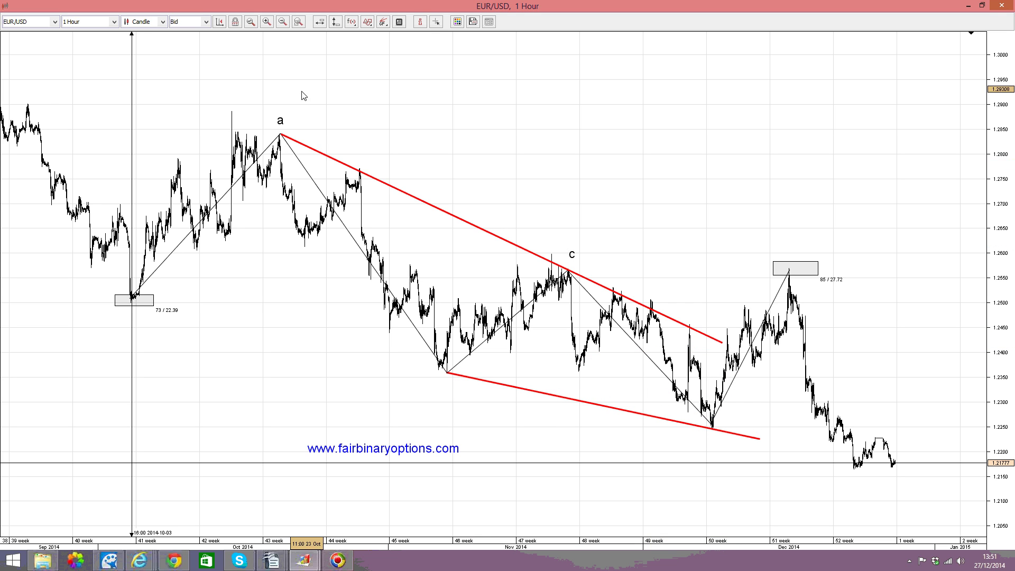
- Clone the 'a' label to the early-November low and change it to 'b'
right_click(280, 123)
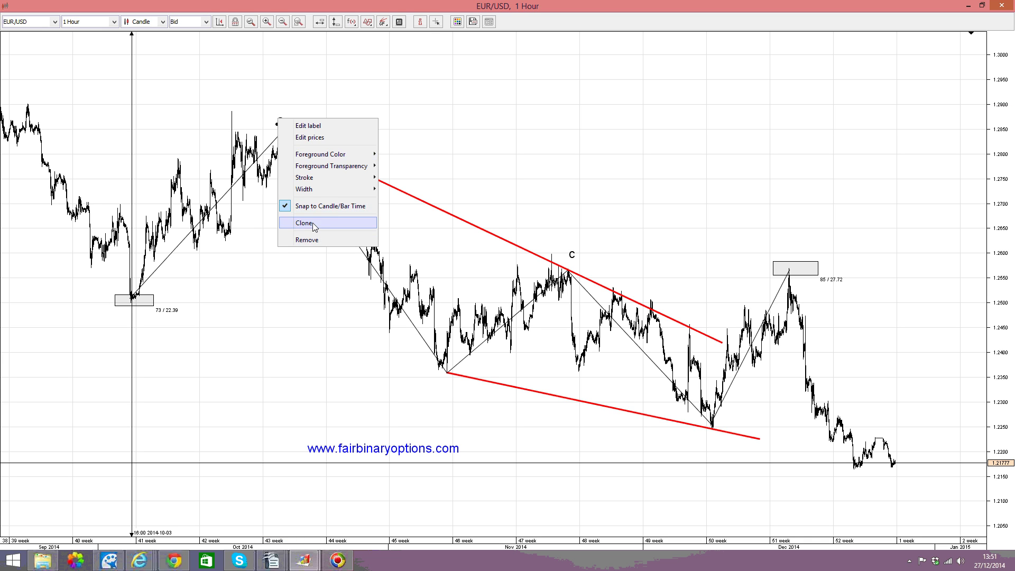
left_click(296, 222)
mouse_move(279, 123)
left_mouse_down()
mouse_move(295, 207)
mouse_move(446, 386)
left_mouse_up()
right_click(446, 390)
left_click(494, 403)
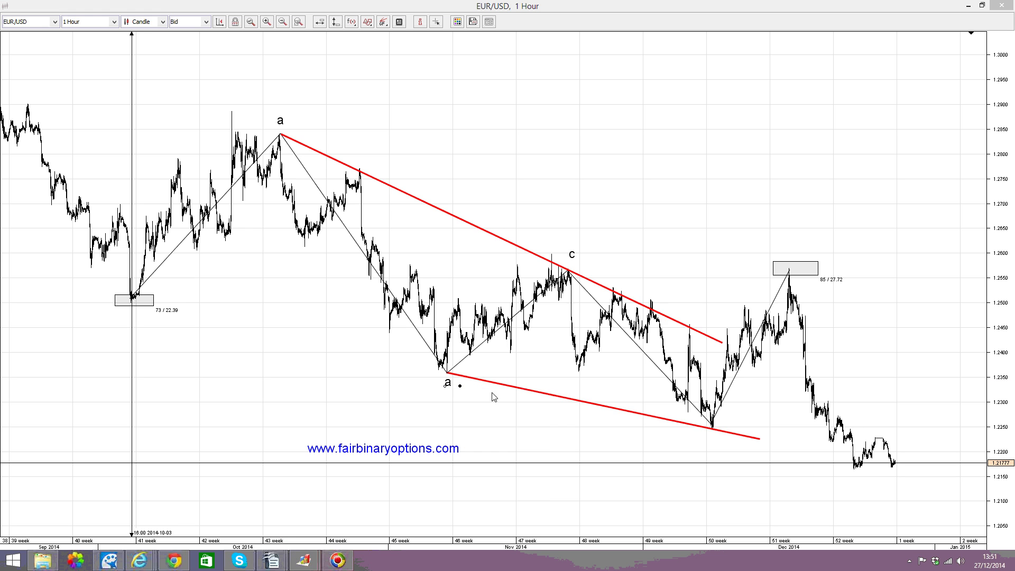
type("b")
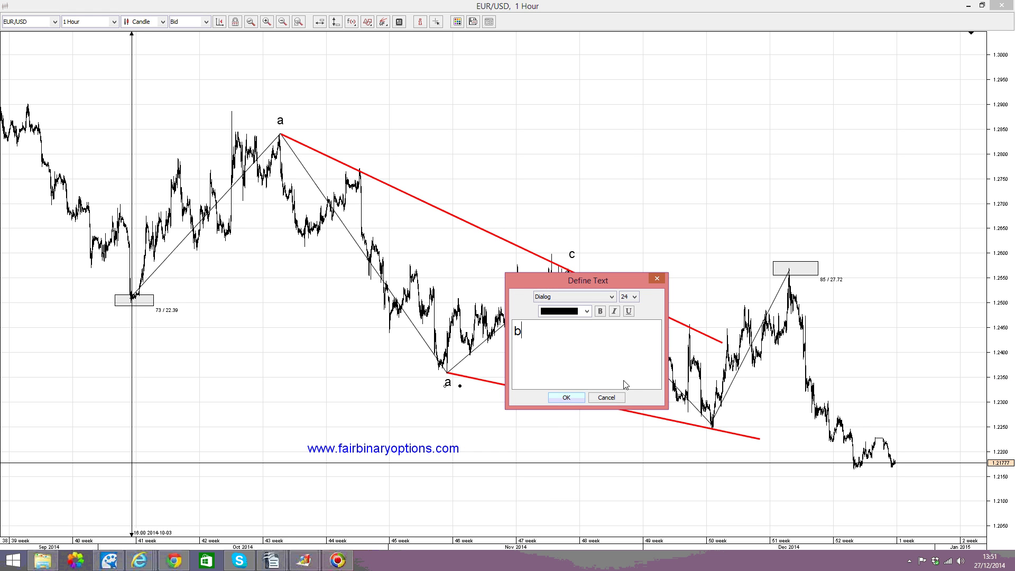
left_click(566, 397)
- Clone the 'b' label to the early-December low and change it to 'd'
right_click(452, 383)
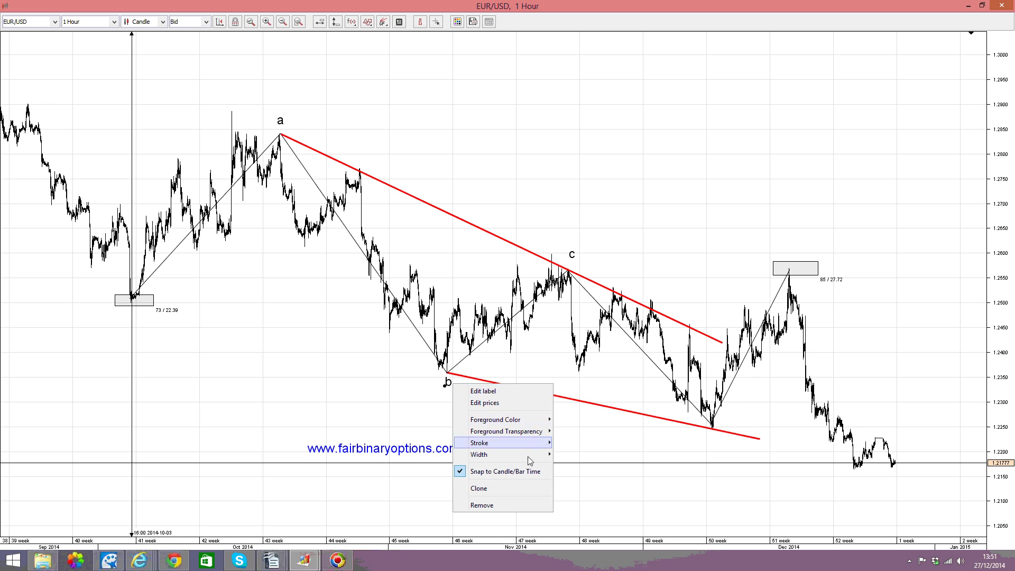
left_click(508, 487)
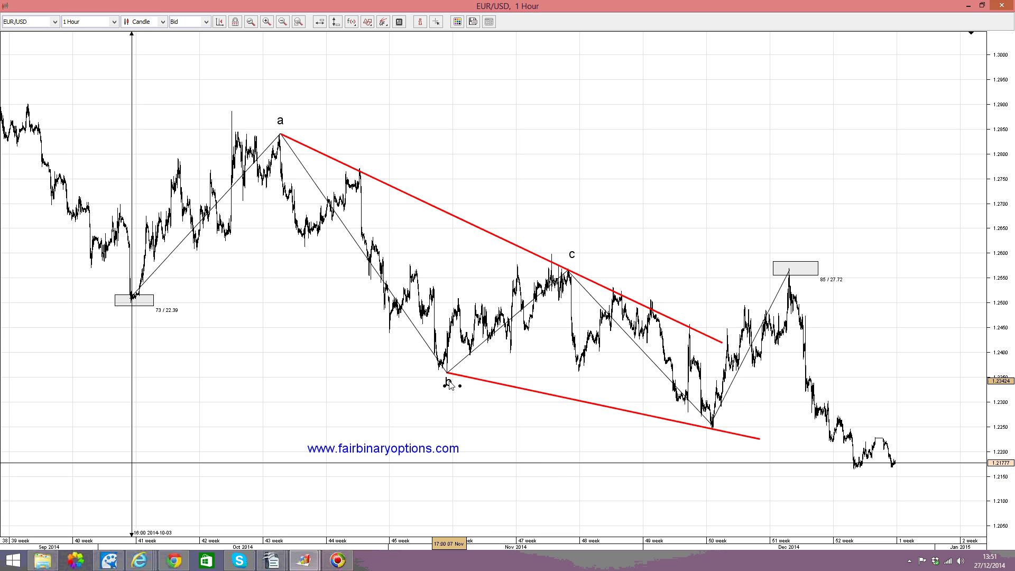
left_click(715, 440)
right_click(715, 440)
left_click(746, 445)
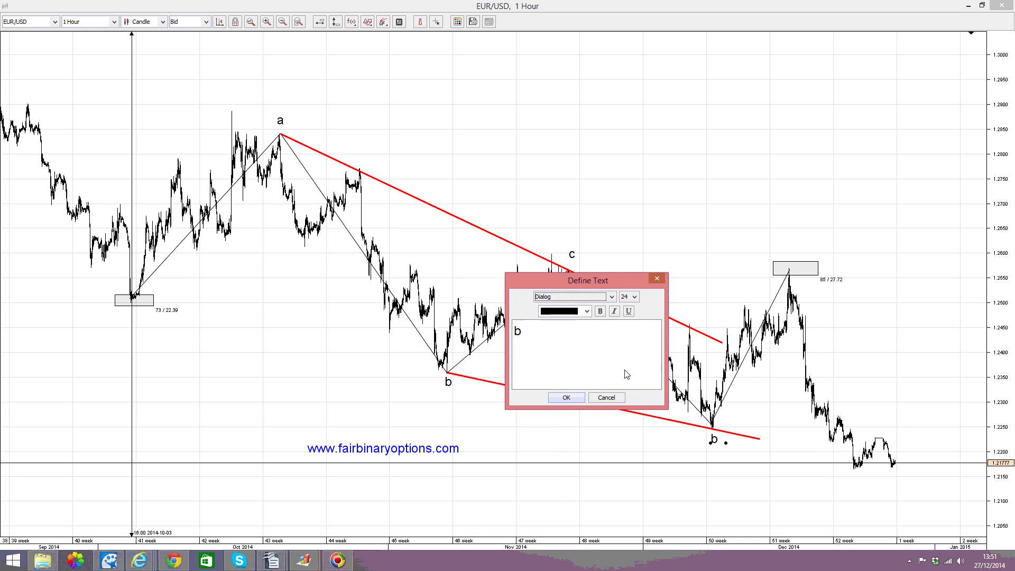
type("d")
left_click(567, 398)
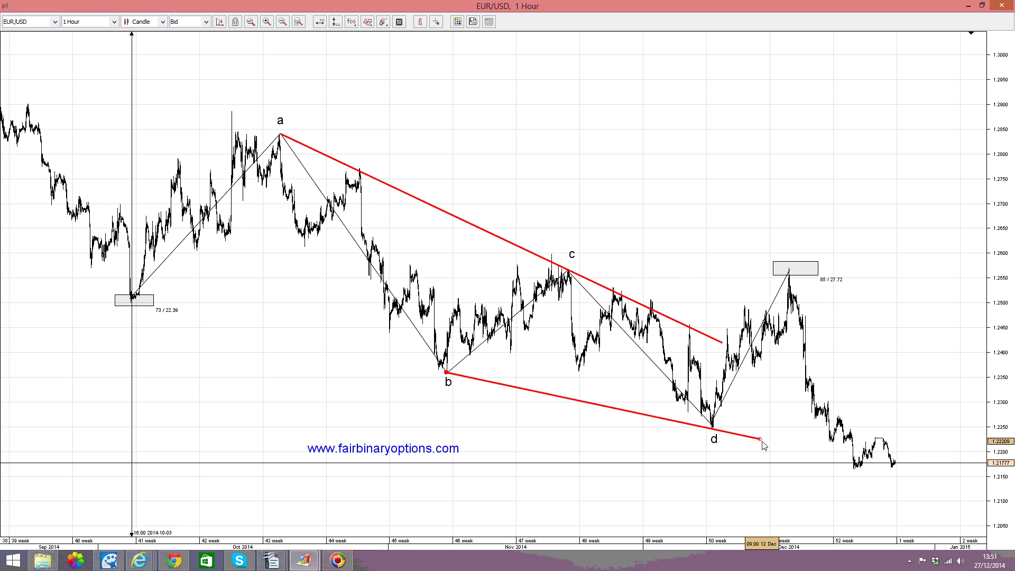
- Extend the lower trendline past the latest candles and label the December peak 'e'
left_click_drag(760, 440, 946, 478)
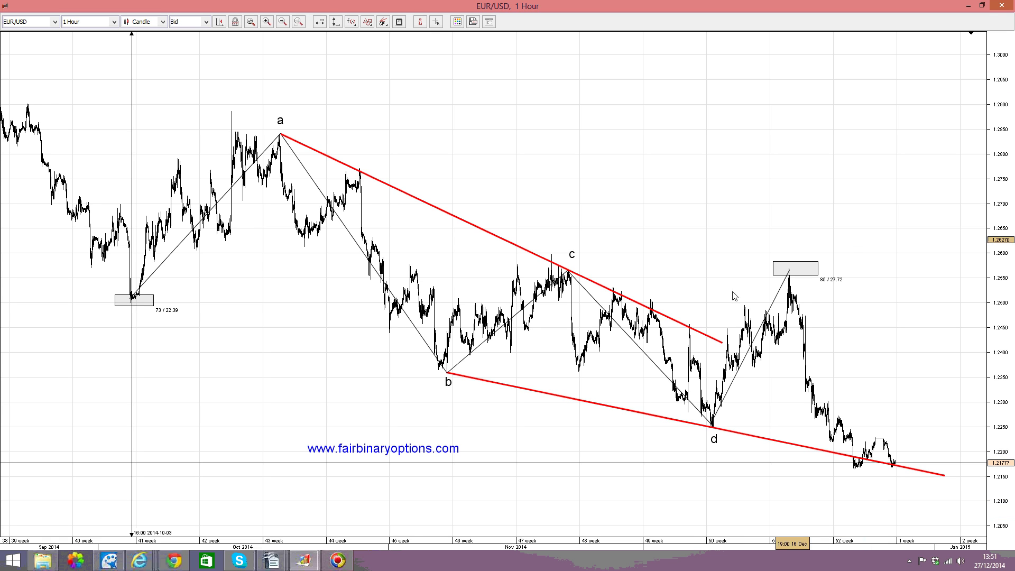
right_click(575, 251)
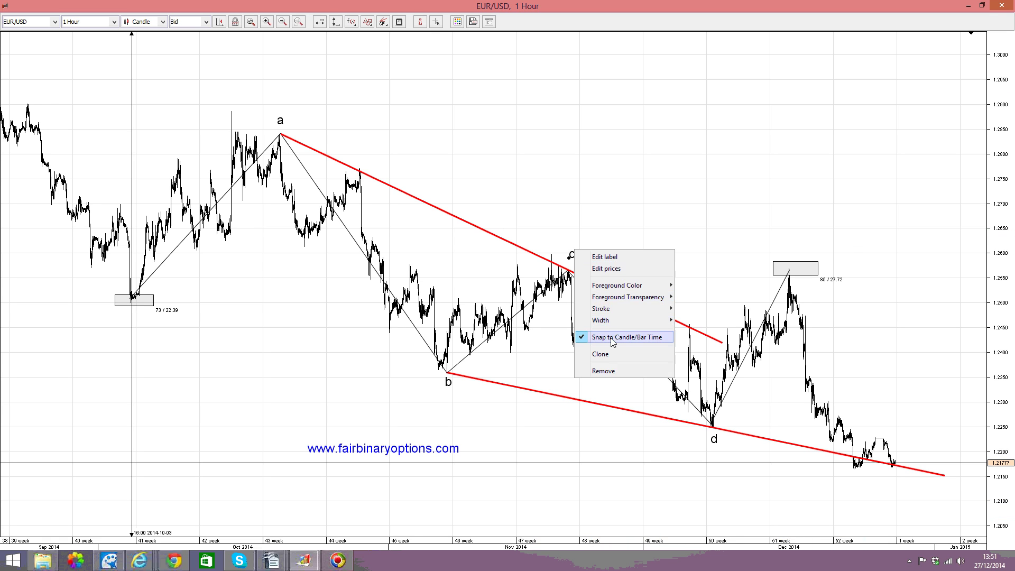
left_click(619, 353)
left_click_drag(603, 255, 790, 253)
right_click(789, 252)
left_click(819, 257)
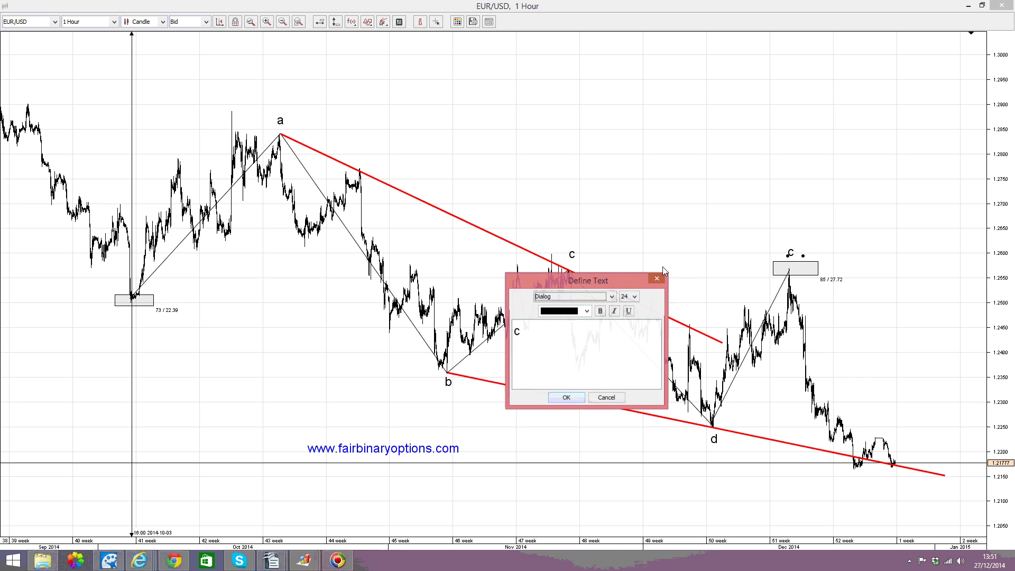
type("e")
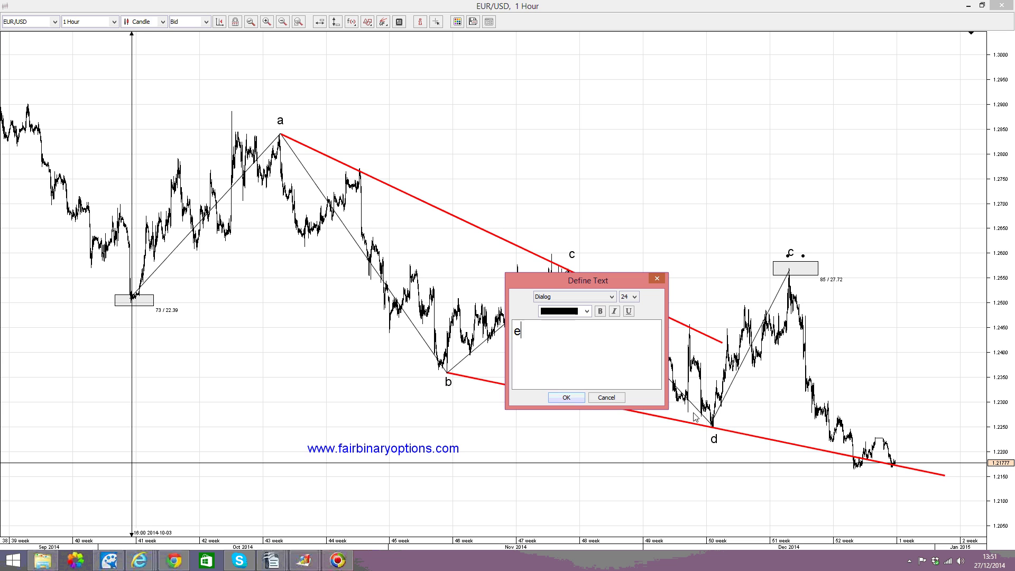
left_click(566, 397)
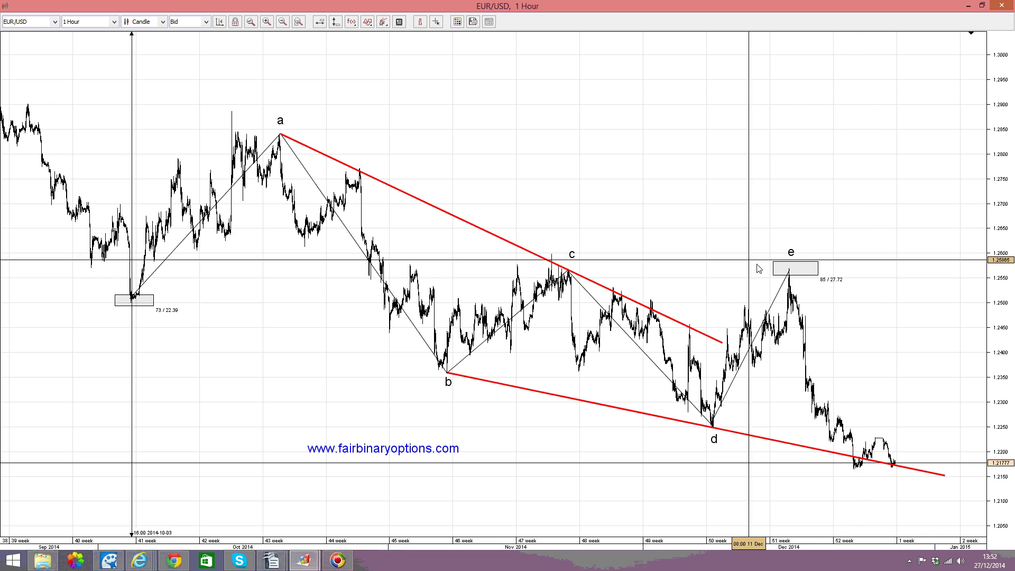
mouse_move(788, 275)
left_mouse_down()
mouse_move(976, 543)
mouse_move(933, 510)
left_mouse_up()
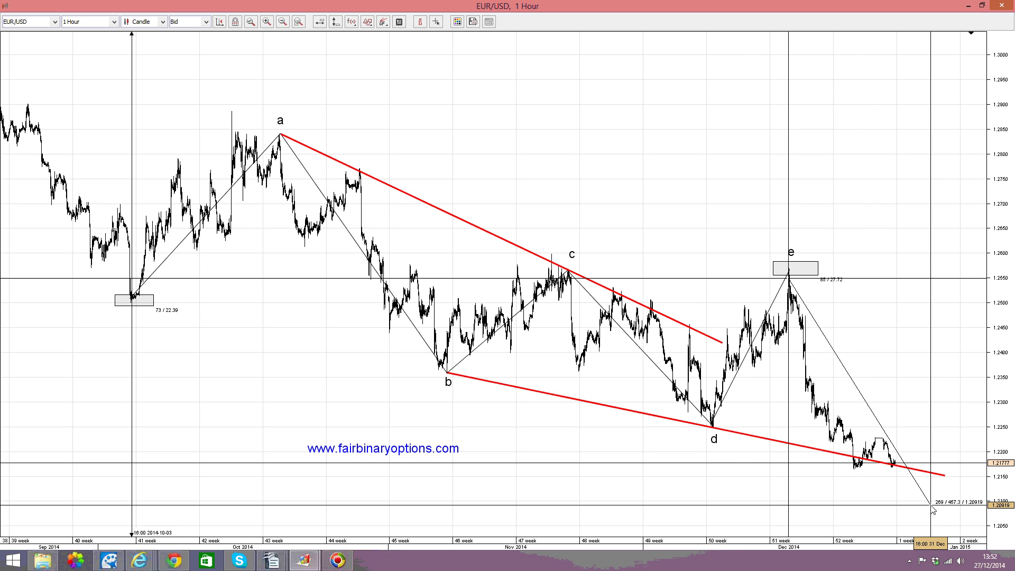
left_click_drag(933, 510, 933, 510)
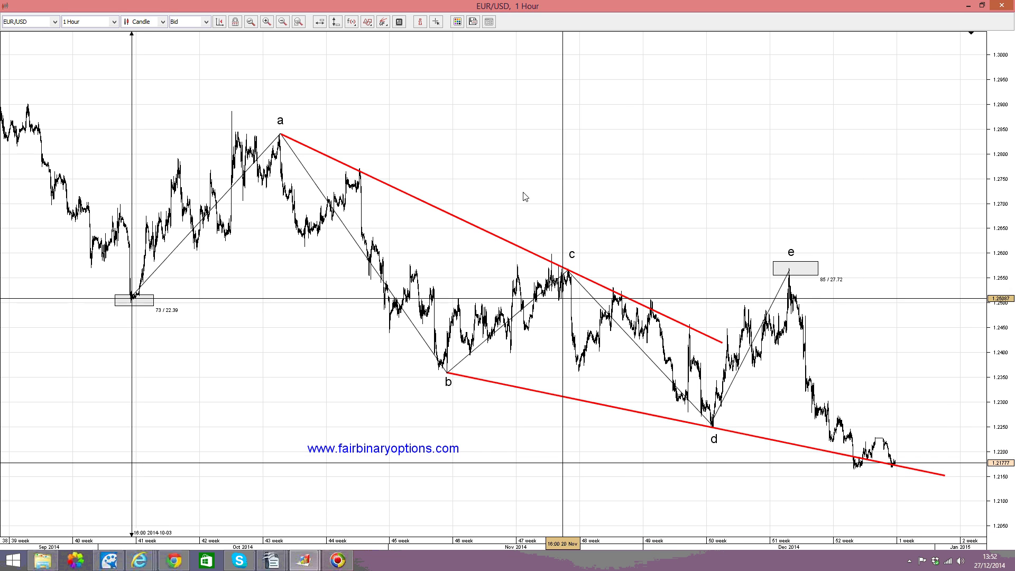
- Add a two-line note about buying put options by Monday's open with end-of-week expiration date
left_click(436, 22)
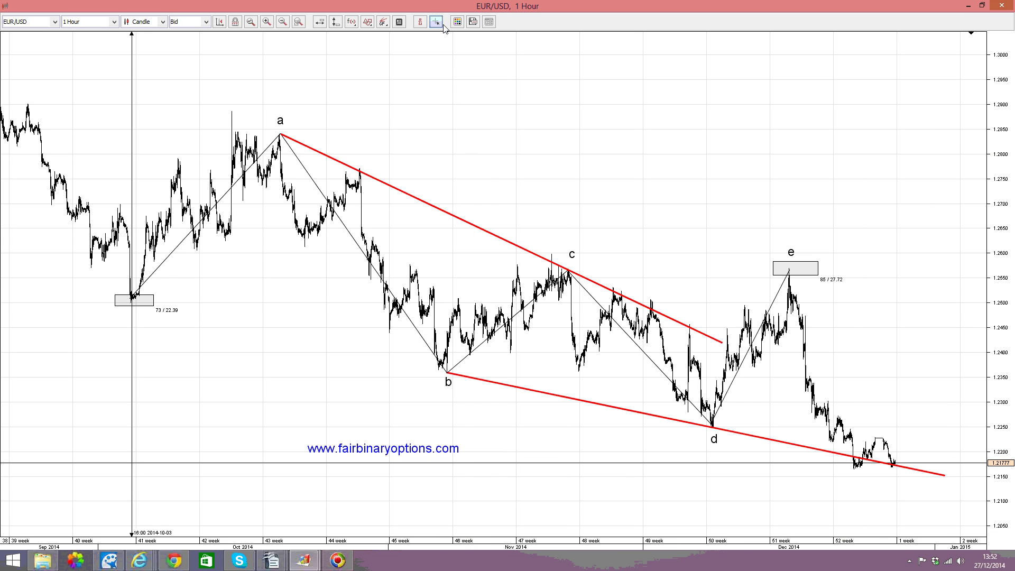
left_click(367, 21)
left_click(394, 207)
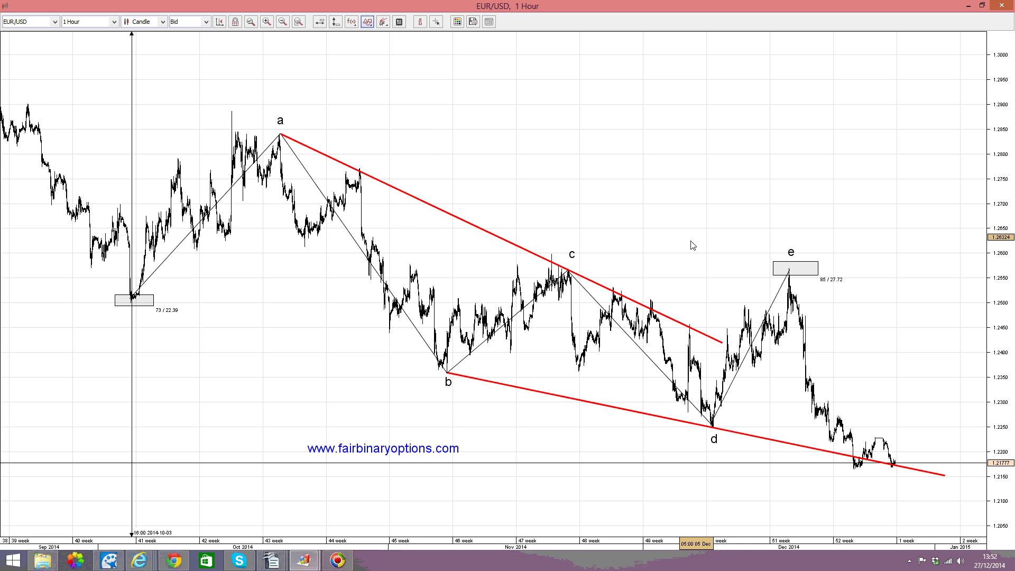
left_click(591, 482)
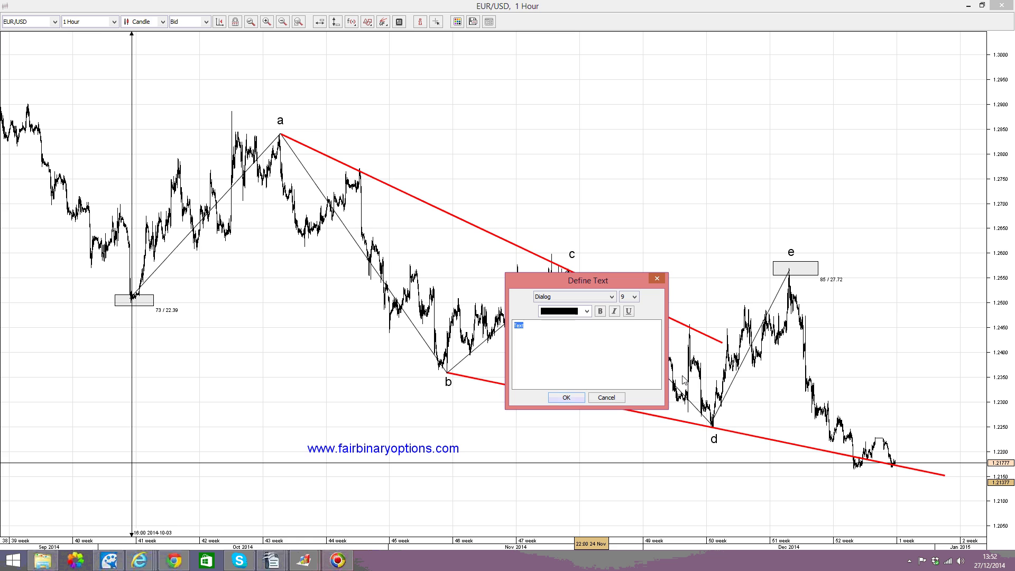
type("looking to buy put options by the time market s are openin")
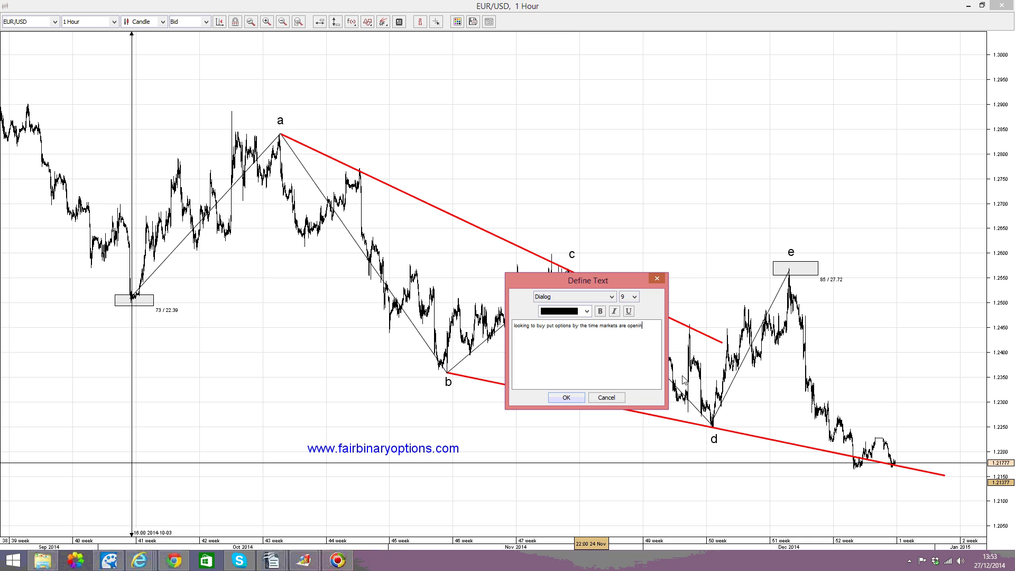
type("g on Monday")
key("Return")
type("with end of")
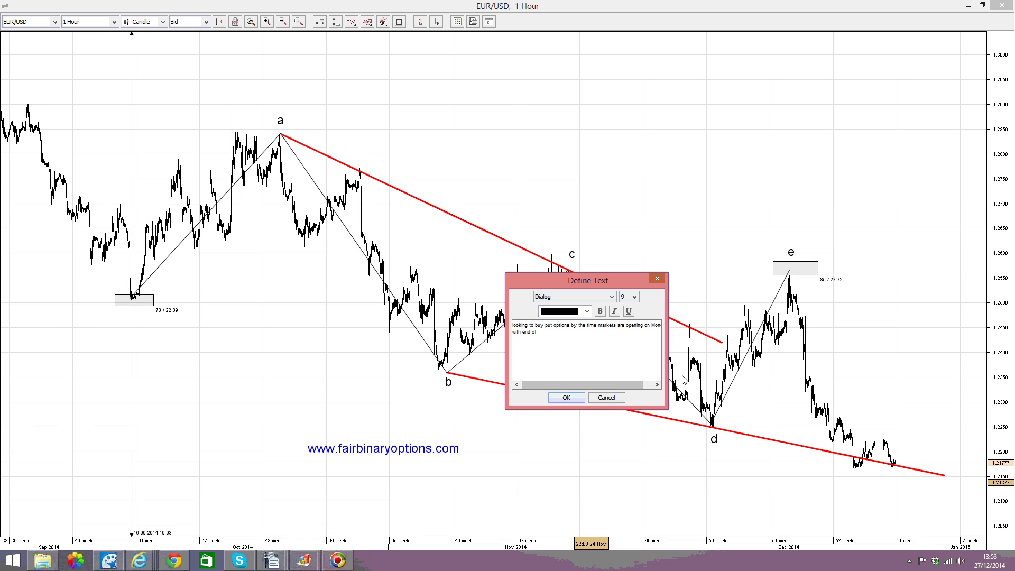
type(" week expiration date")
- Make the comment size 20 and red, and position it under the wedge's right end
key("ctrl+a")
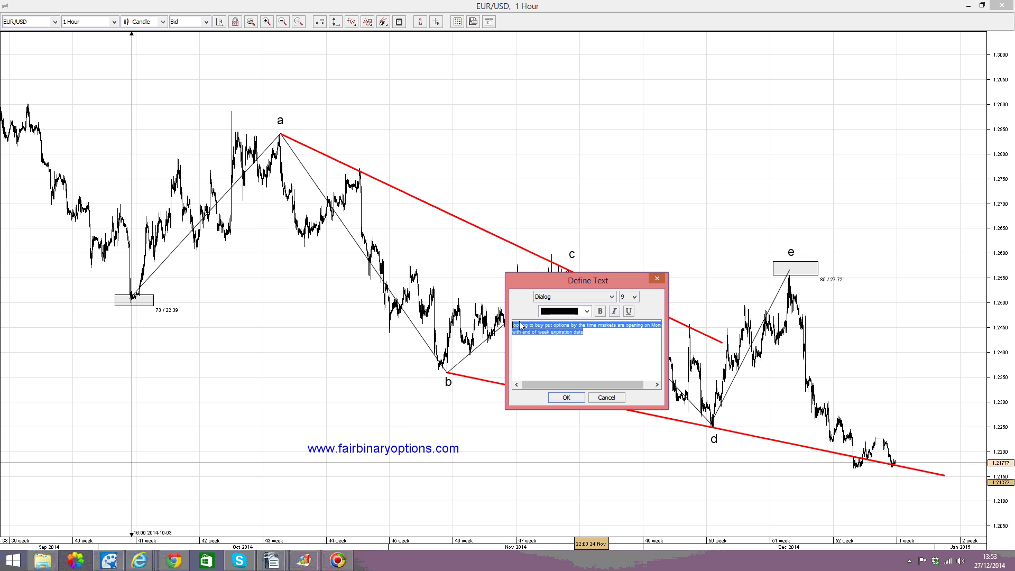
left_click(634, 297)
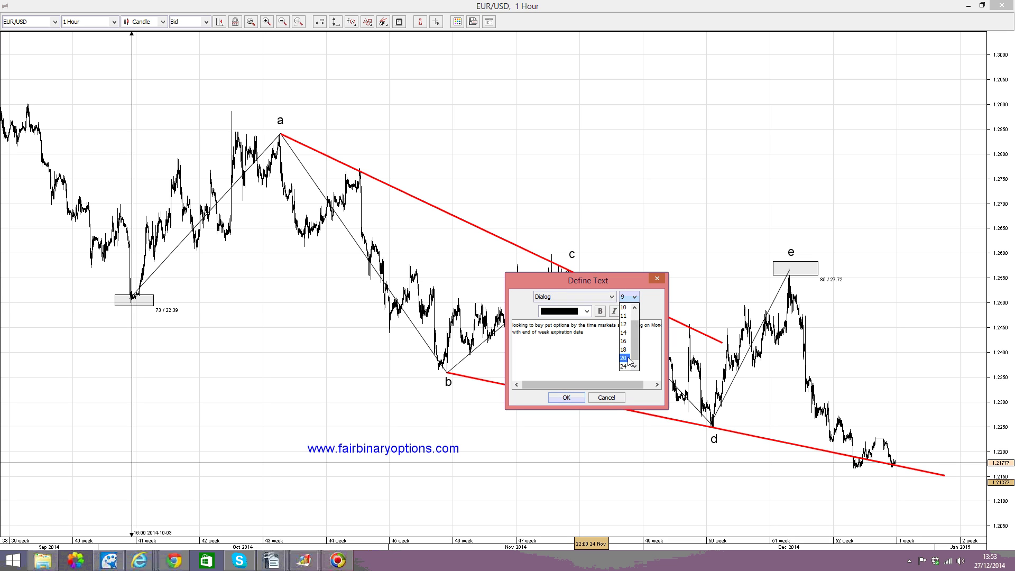
left_click(624, 358)
left_click(587, 311)
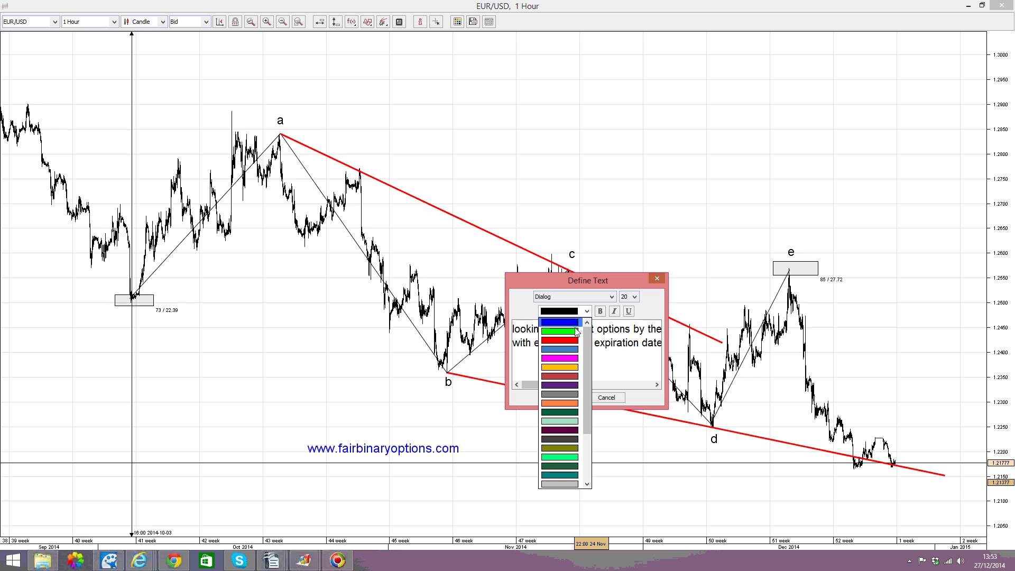
left_click(560, 334)
left_click(566, 398)
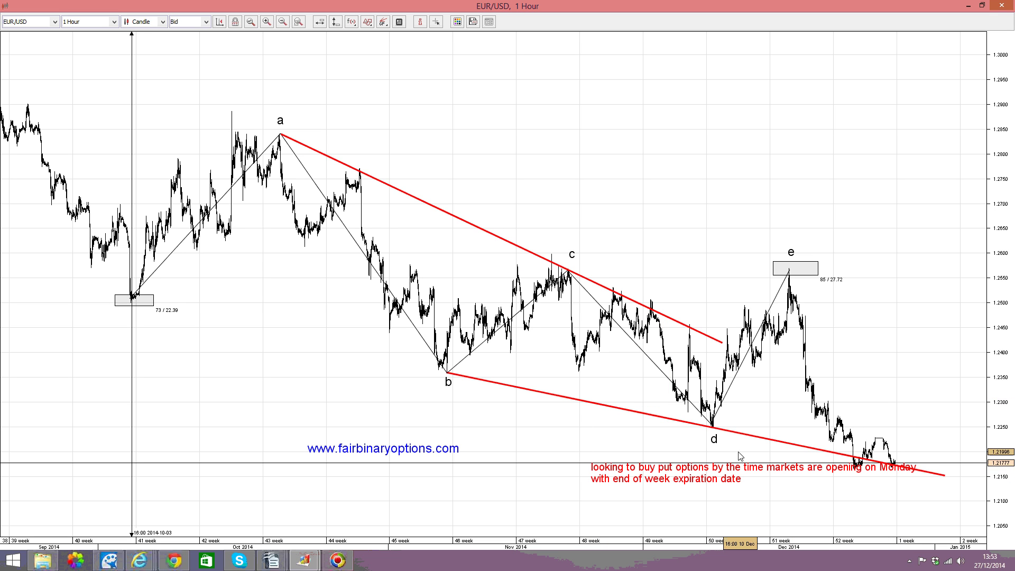
mouse_move(720, 500)
left_mouse_down()
mouse_move(719, 472)
mouse_move(698, 480)
left_mouse_up()
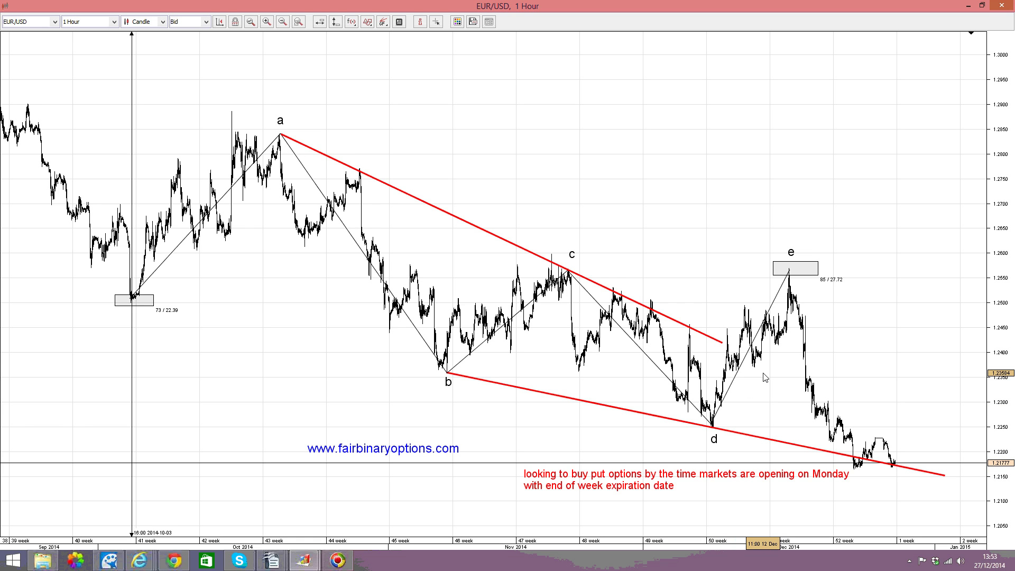